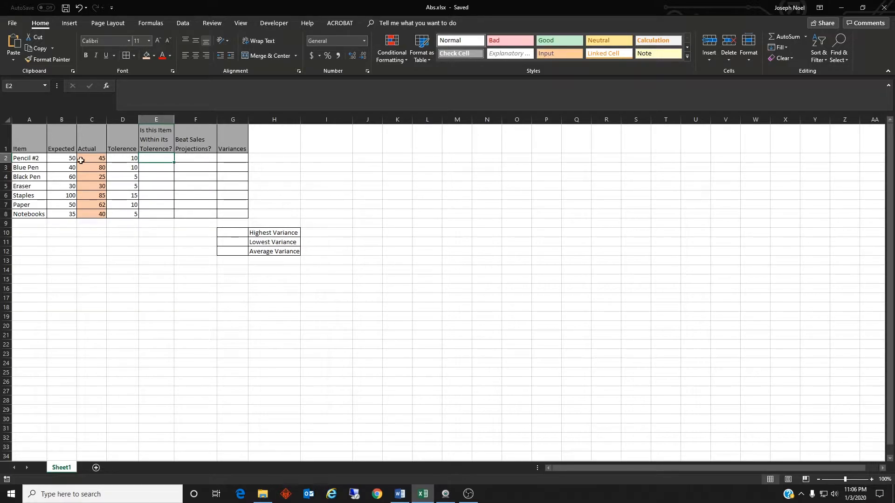
click(62, 157)
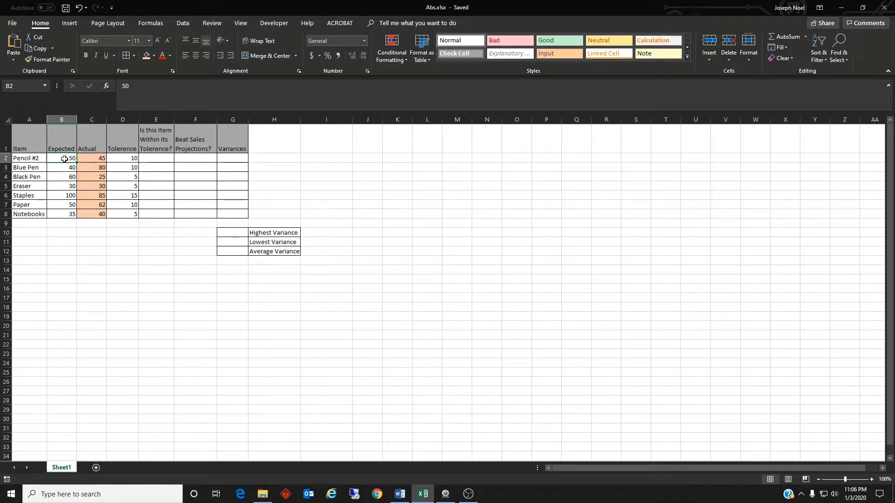
drag(91, 159, 96, 213)
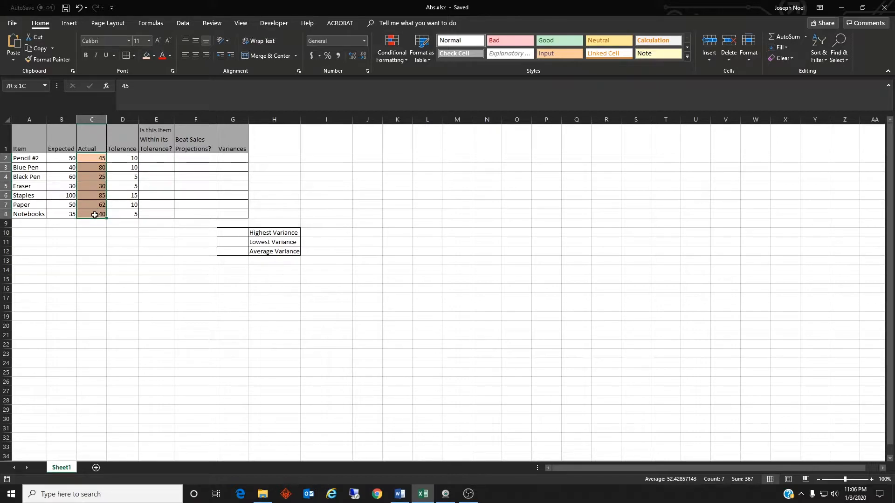
click(93, 163)
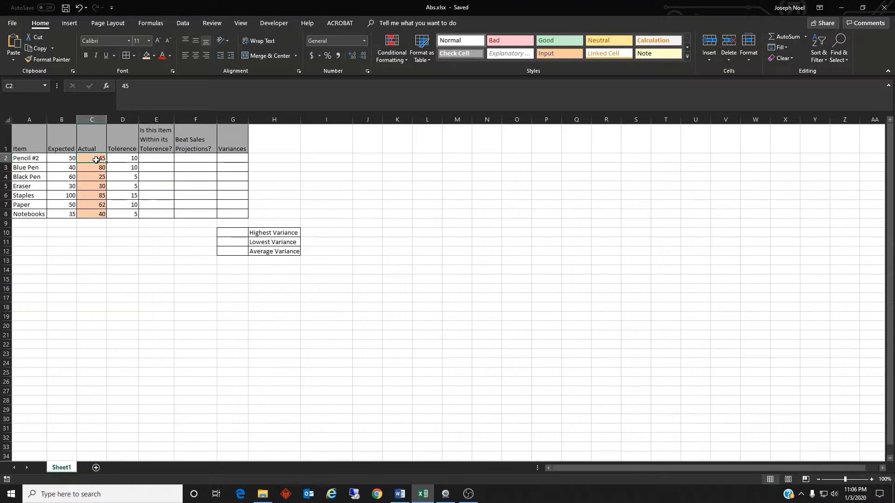
Enter =IF(ABS(C2-B2)<=D2, "Yes", "No") in E2 and fill it down the tolerance column through E8.
click(156, 162)
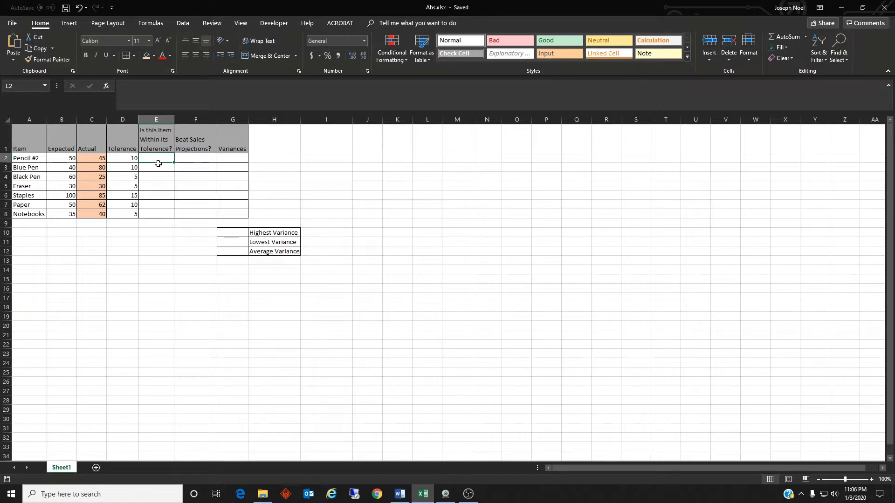
text(=)
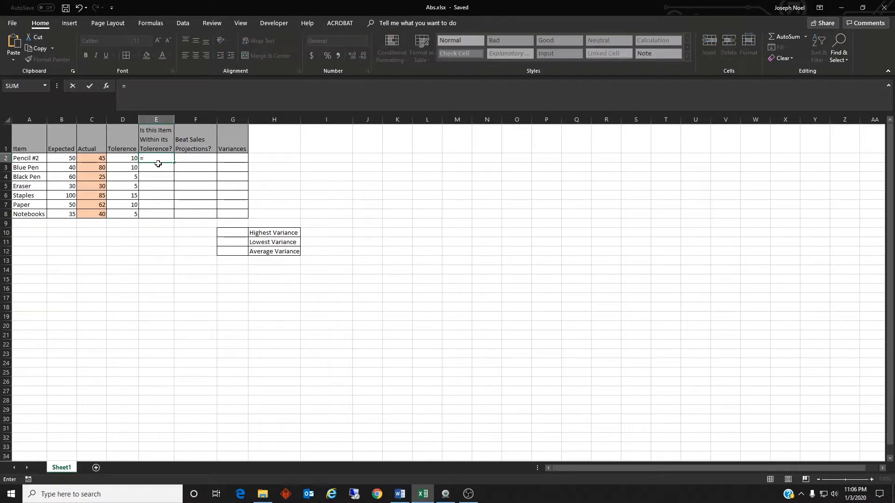
text(IF(ABS)
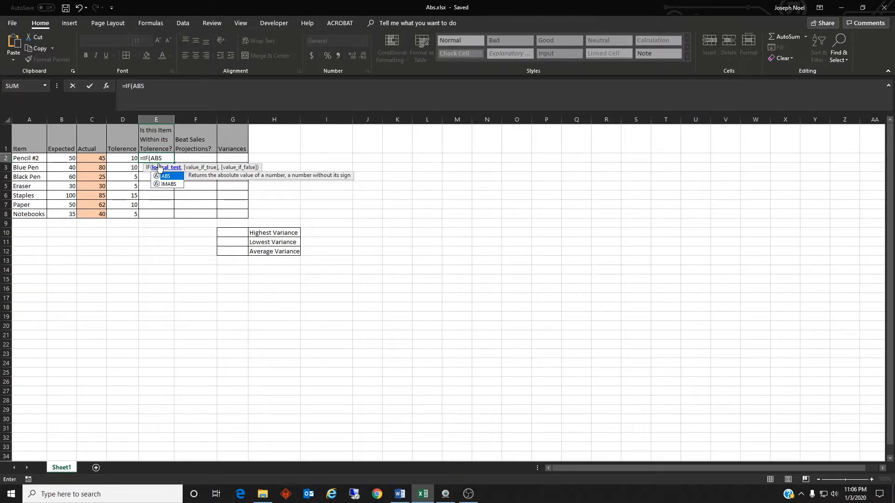
text((C)
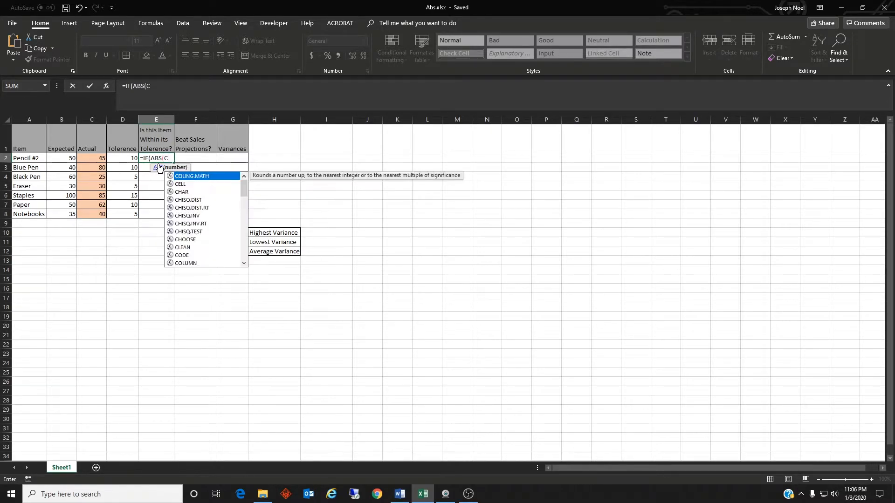
text(2)
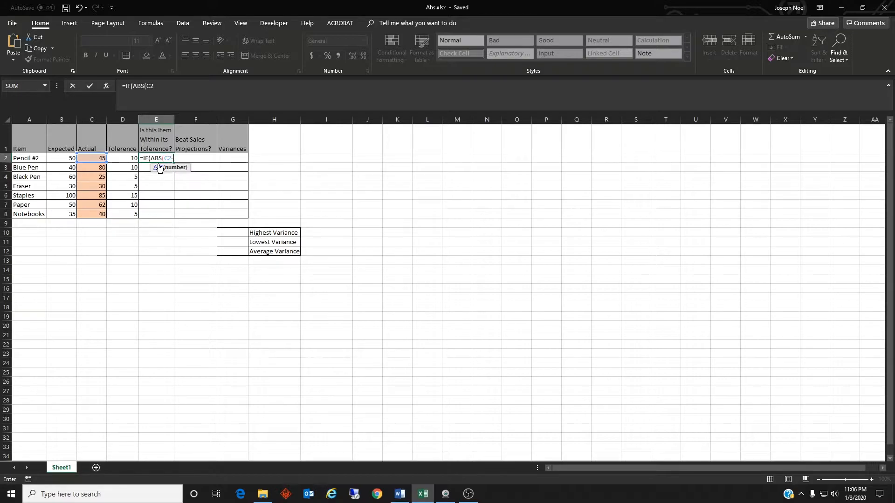
text(-B)
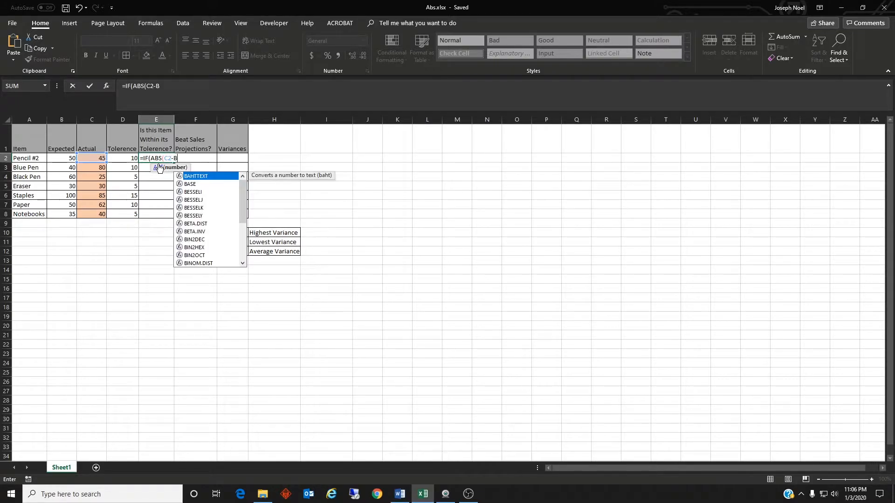
text(2)<=)
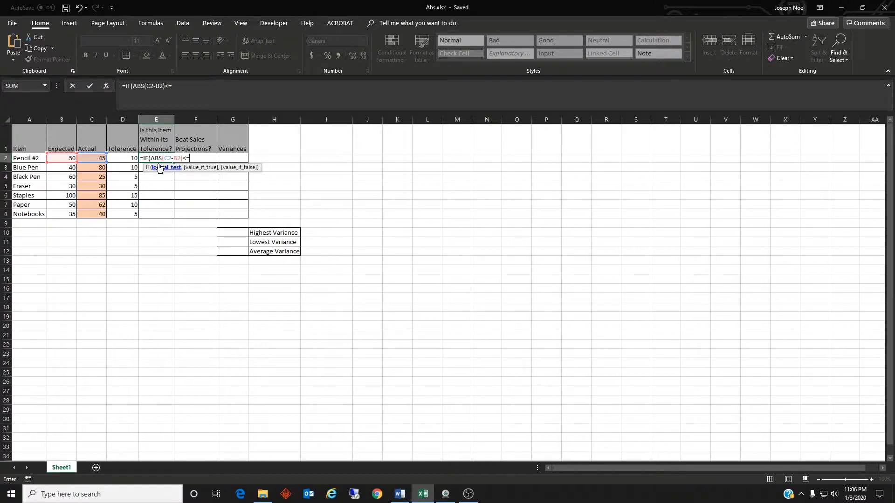
text(D2,)
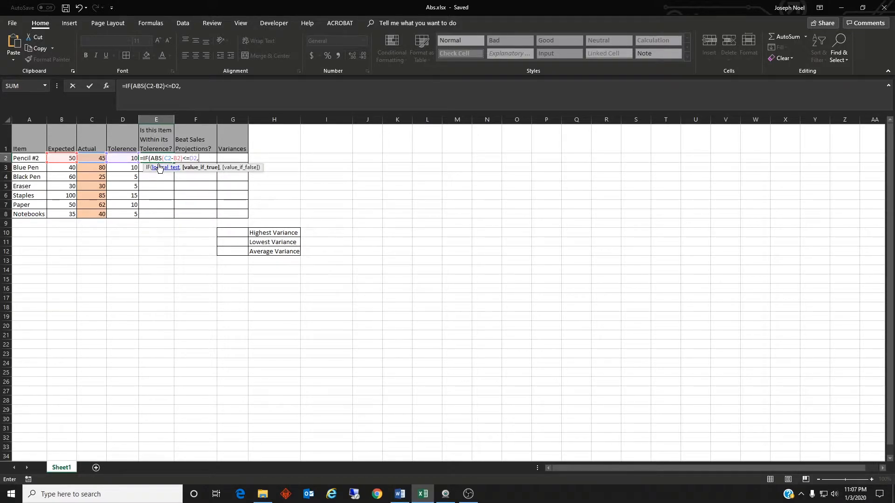
text( "Yes",)
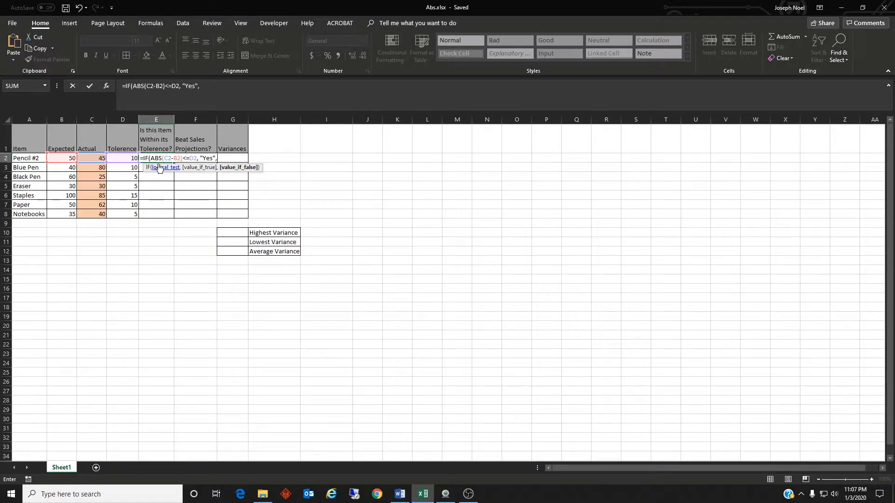
text( "No"))
key(Return)
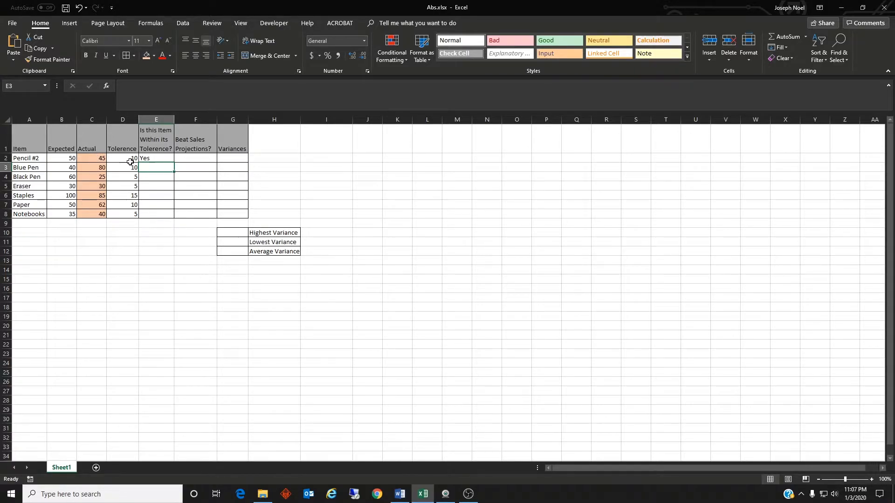
click(150, 159)
drag(175, 162, 173, 218)
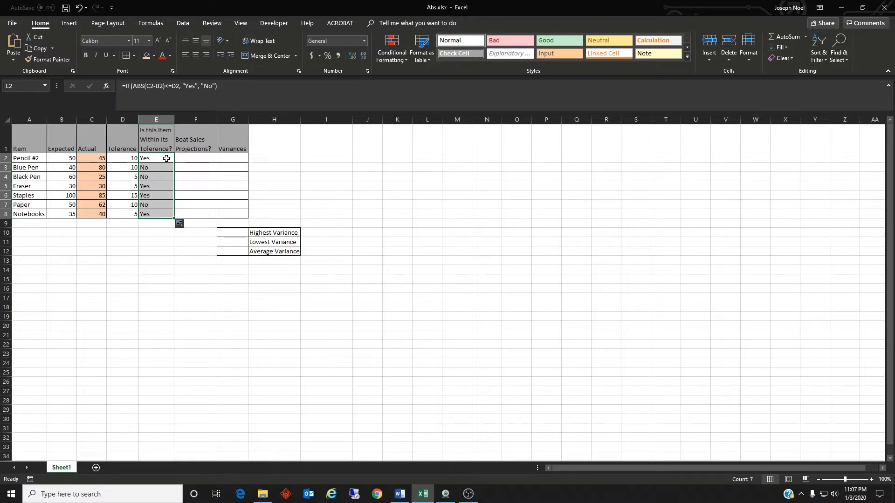
Enter =IF(C2>B2,"Yes","No") in F2 and fill it down the Beat Sales Projections column through F8.
click(194, 159)
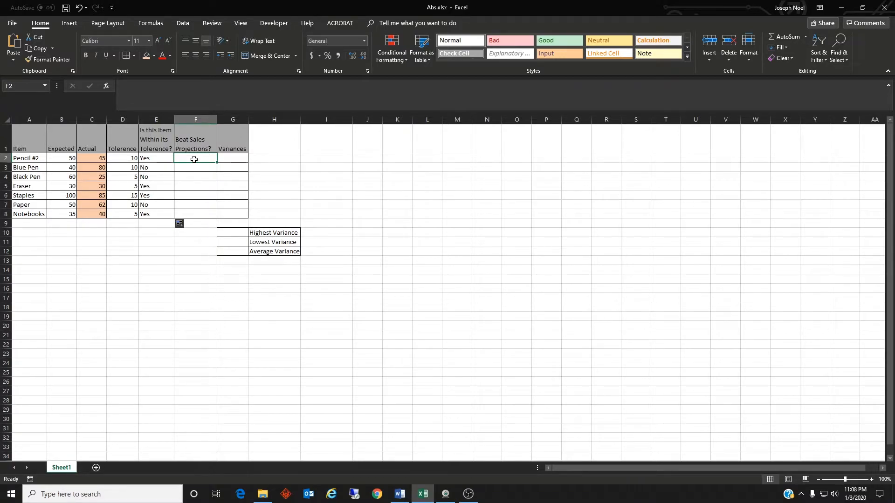
text(=IF)
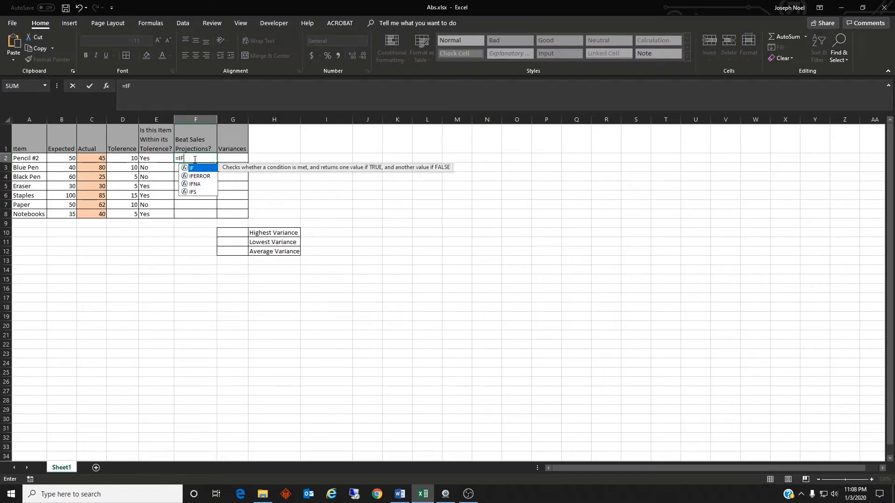
text((C2)
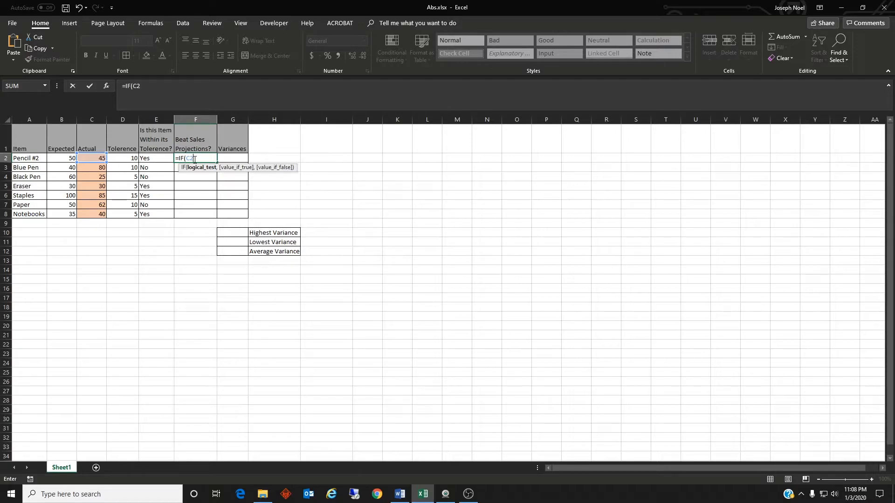
text(>B2,)
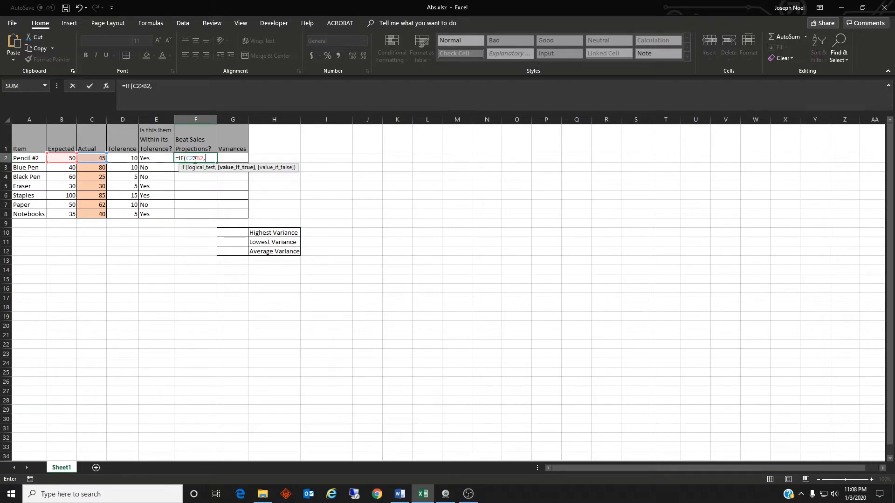
text("Yes","No"))
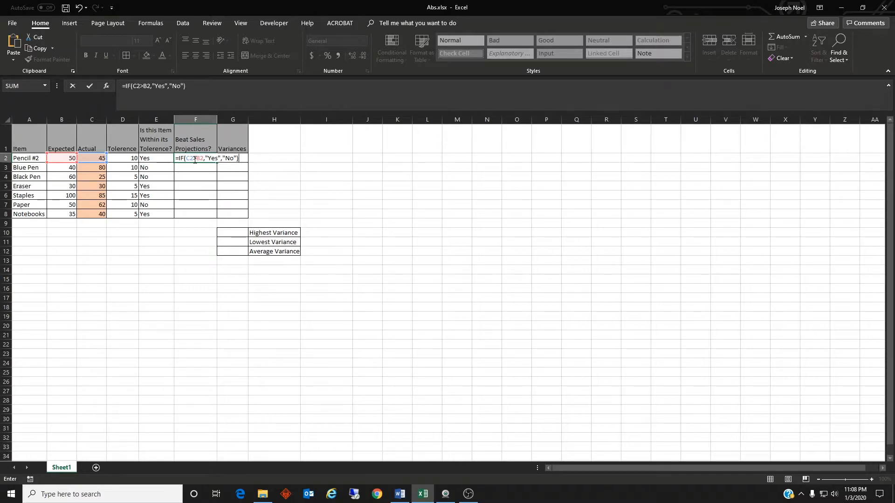
key(Return)
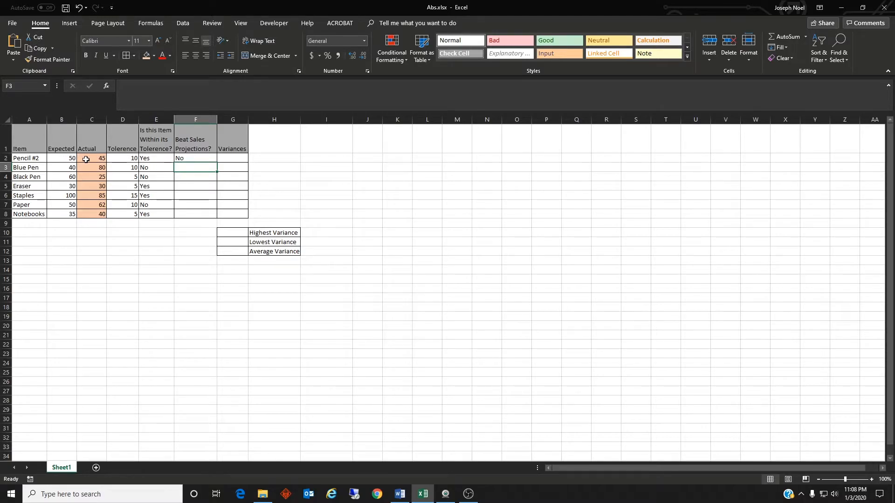
click(198, 158)
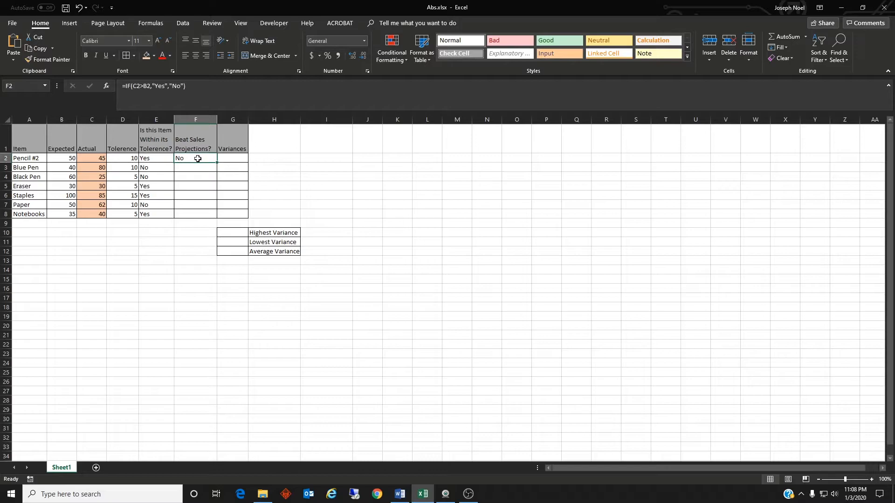
drag(217, 162, 212, 217)
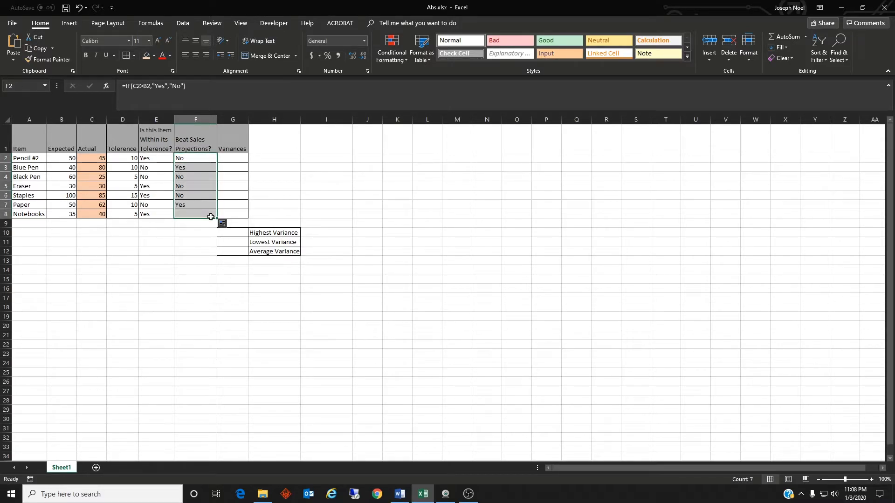
click(188, 159)
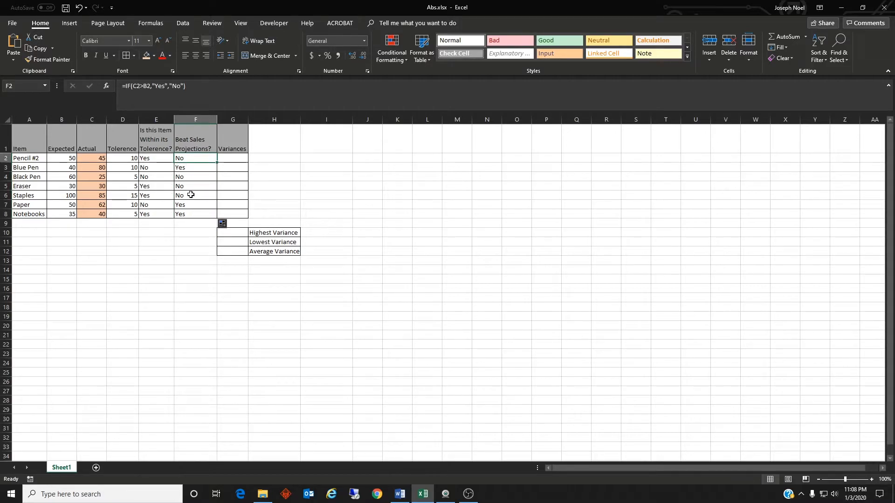
click(192, 170)
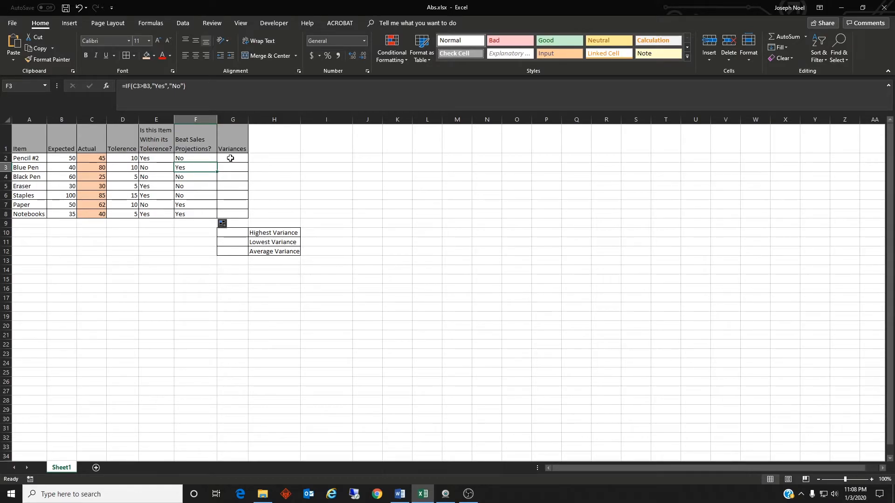
Enter =C2-B2 in G2 and fill it down the Variances column through G8.
click(230, 158)
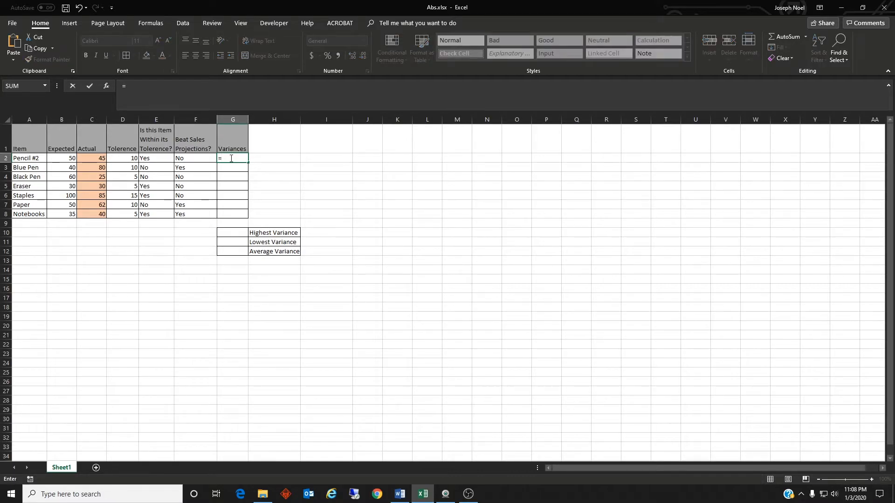
text(C2-B2)
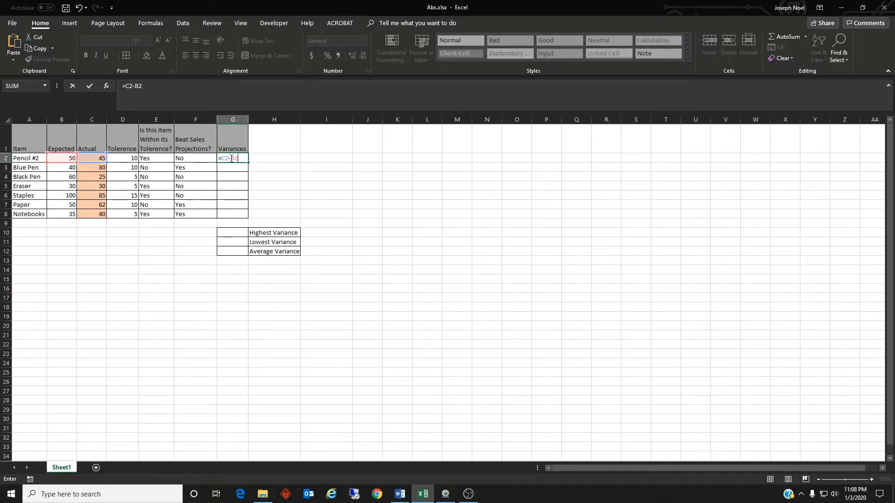
key(Return)
click(230, 159)
drag(247, 163, 241, 215)
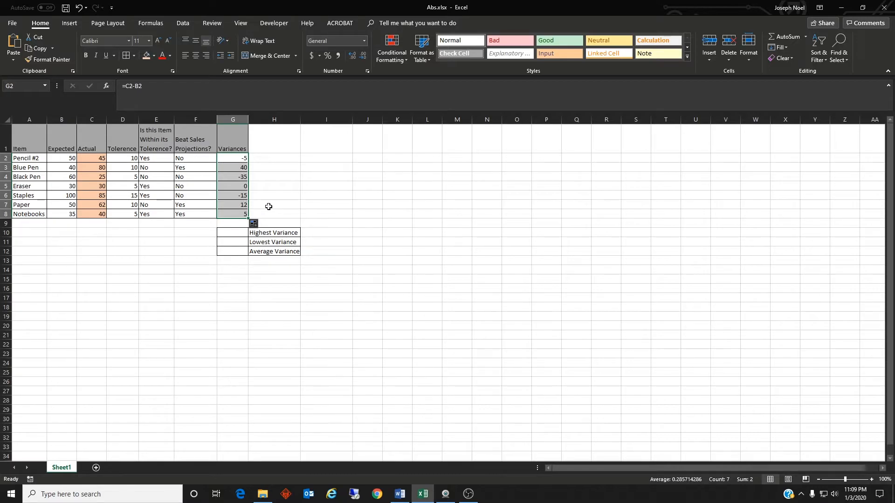
Enter =MAX(ABS(G2),ABS(G3),ABS(G4),ABS(G5),ABS(G6),ABS(G7),ABS(G8)) in G10 for the Highest Variance.
click(237, 233)
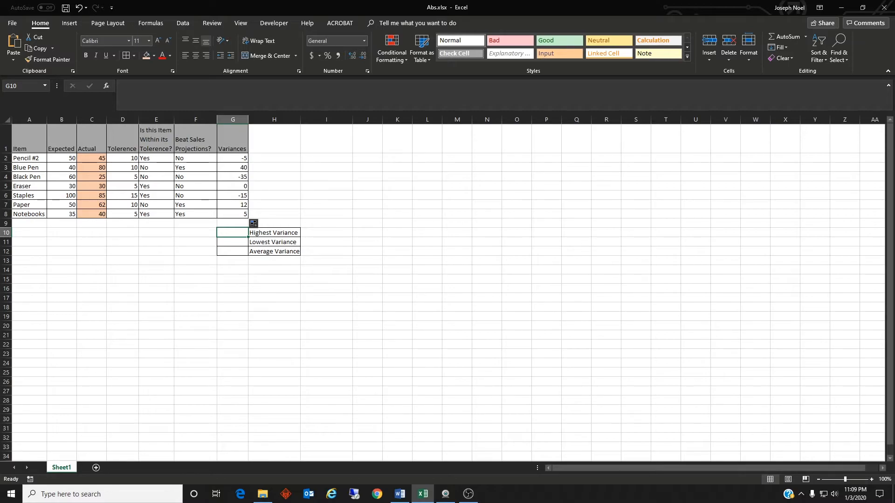
key(alt+Tab)
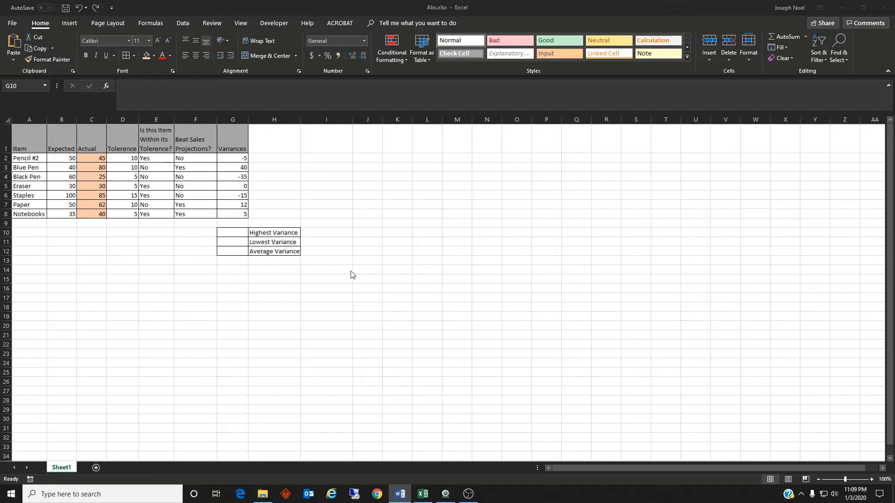
click(231, 230)
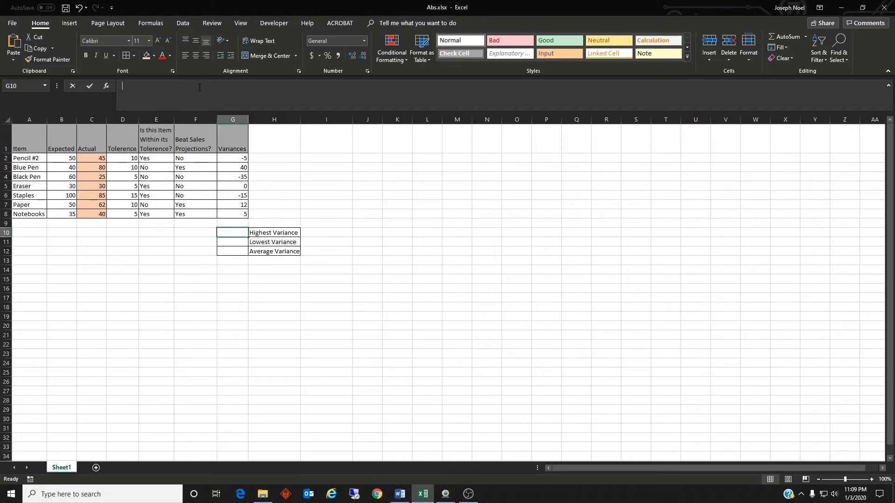
click(208, 108)
text(=MAX(ABS(G2),ABS(G3),ABS(G4),ABS(G5),ABS(G6),ABS(G7),ABS(G8)))
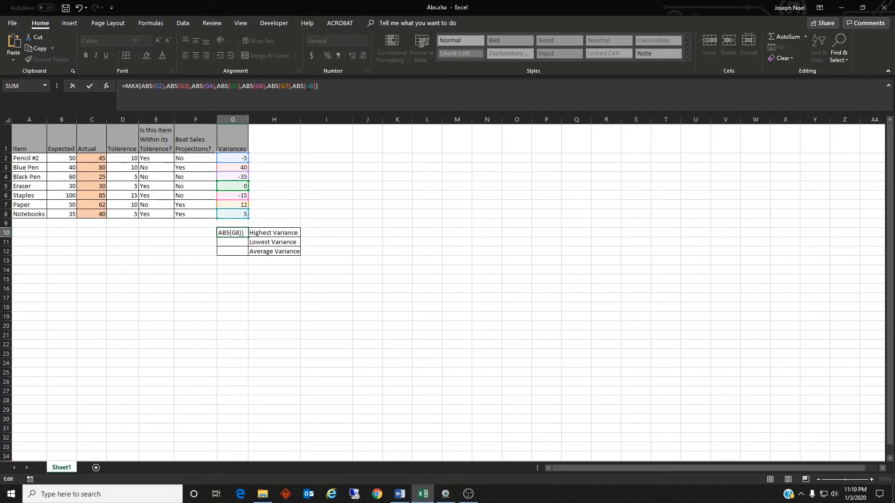
key(Return)
click(241, 232)
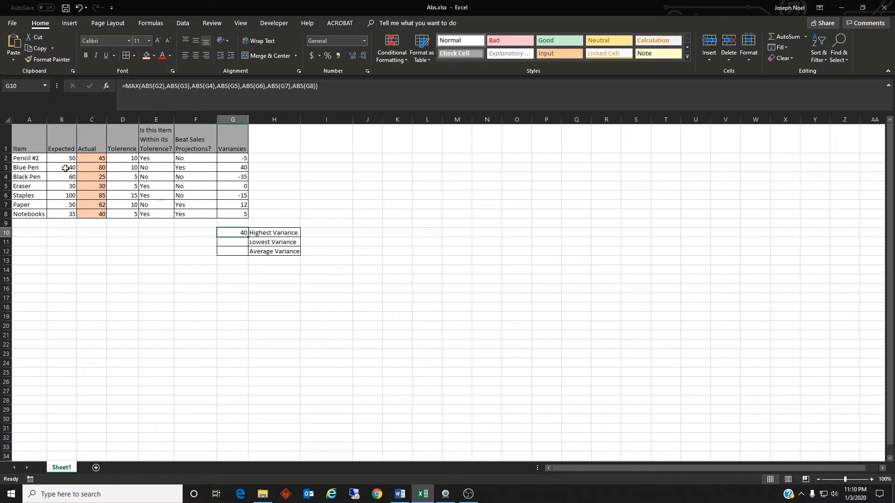
Enter =MIN(ABS(G2),ABS(G3),ABS(G4),ABS(G5),ABS(G6),ABS(G7),ABS(G8)) in G11 for the Lowest Variance.
click(238, 243)
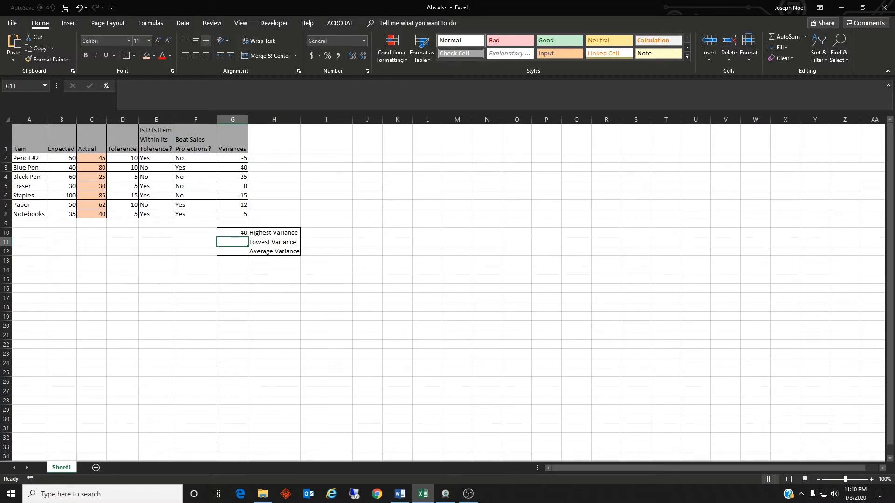
key(alt+Tab)
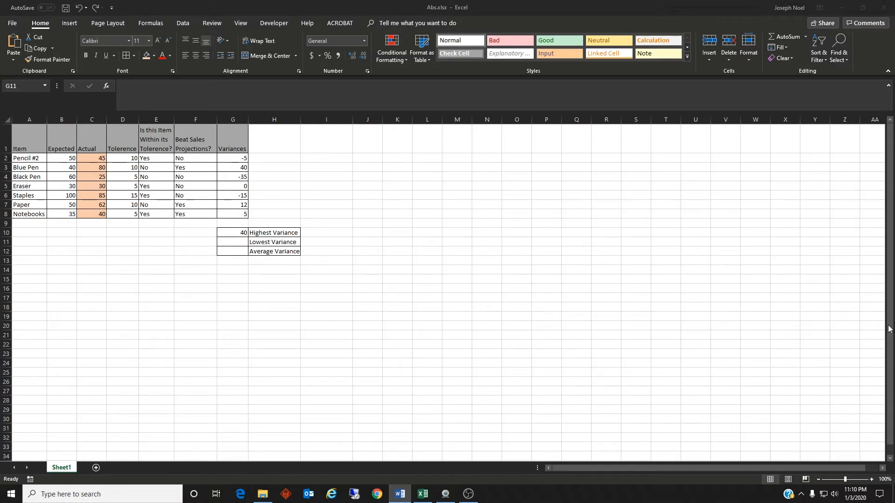
click(238, 245)
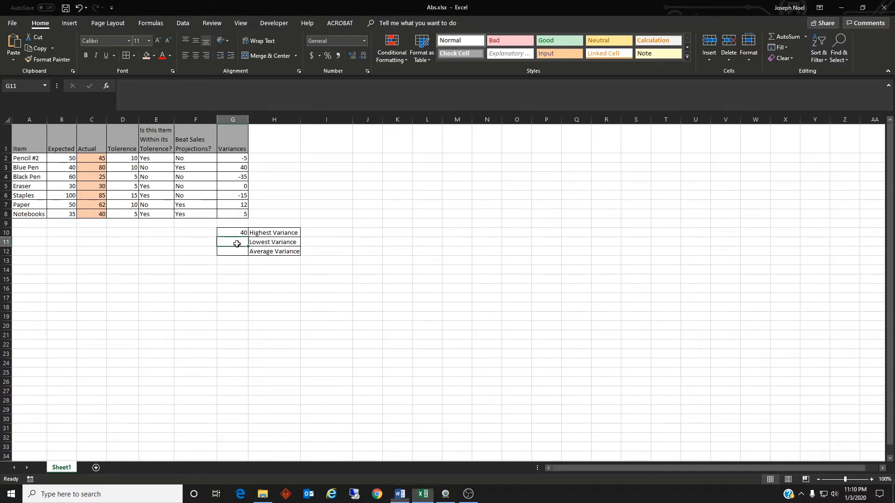
click(218, 94)
text(=MIN(ABS(G2),ABS(G3),ABS(G4),ABS(G5),ABS(G6),ABS(G7),ABS(G8)))
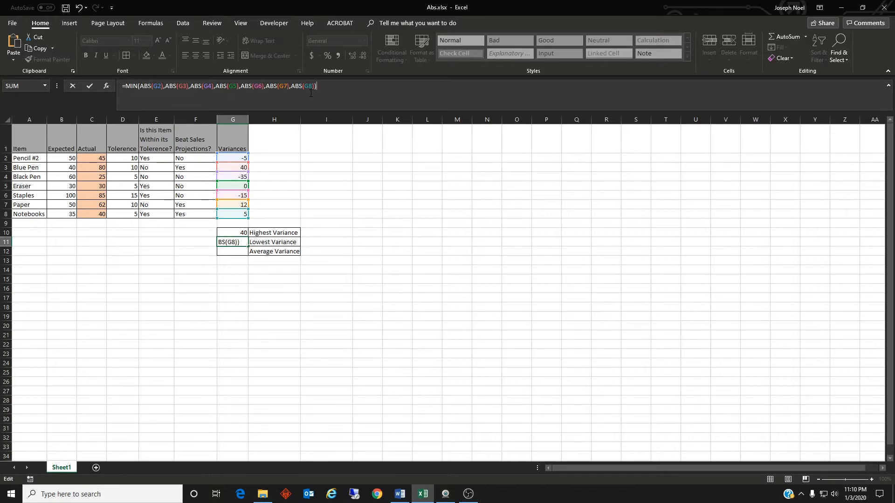
key(Return)
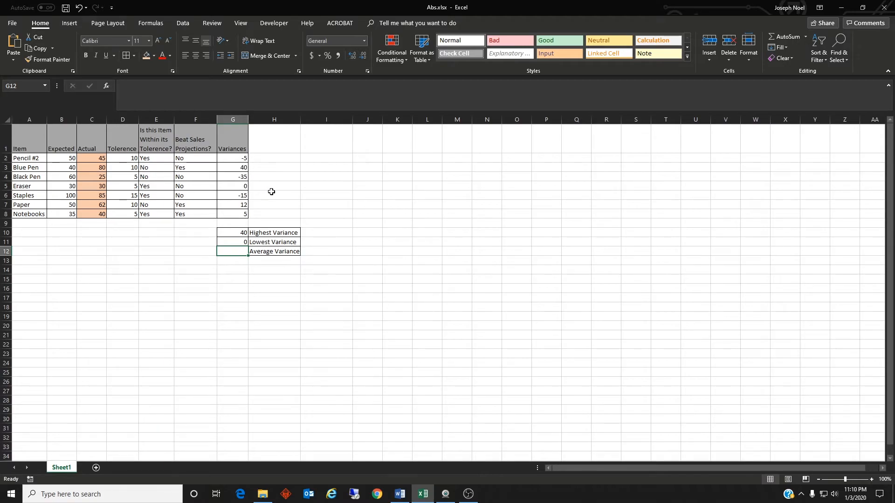
click(240, 186)
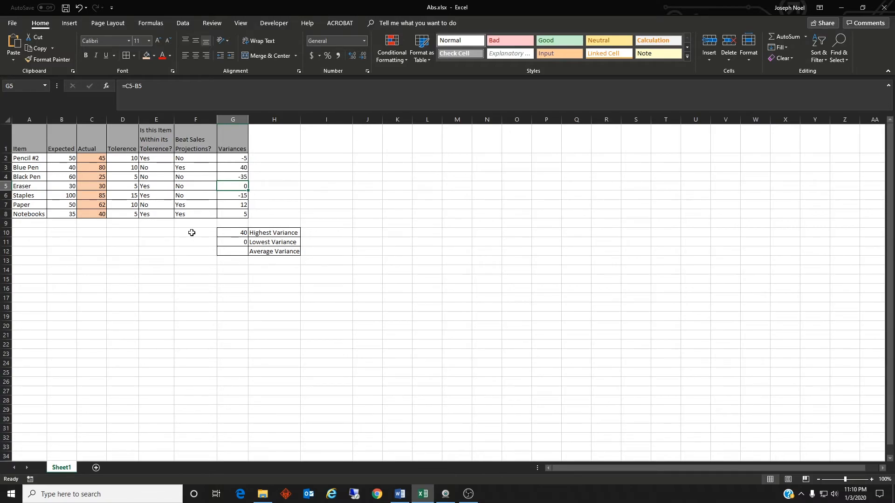
Enter =Average(ABS(G2),ABS(G3),ABS(G4),ABS(G5),ABS(G6),ABS(G7),ABS(G8)) in G12 for the Average Variance.
click(233, 251)
key(alt+Tab)
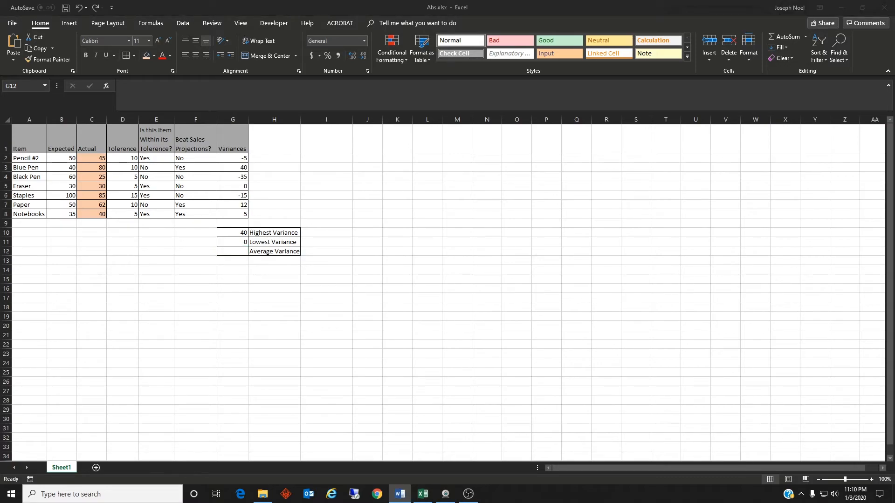
click(231, 251)
click(208, 87)
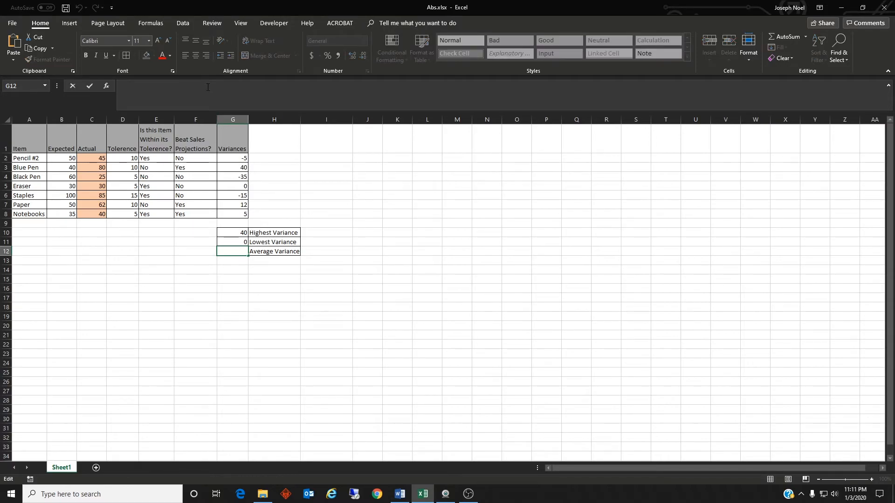
text(=Average(ABS(G2),ABS(G3),ABS(G4),ABS(G5),ABS(G6),ABS(G7),ABS(G8)))
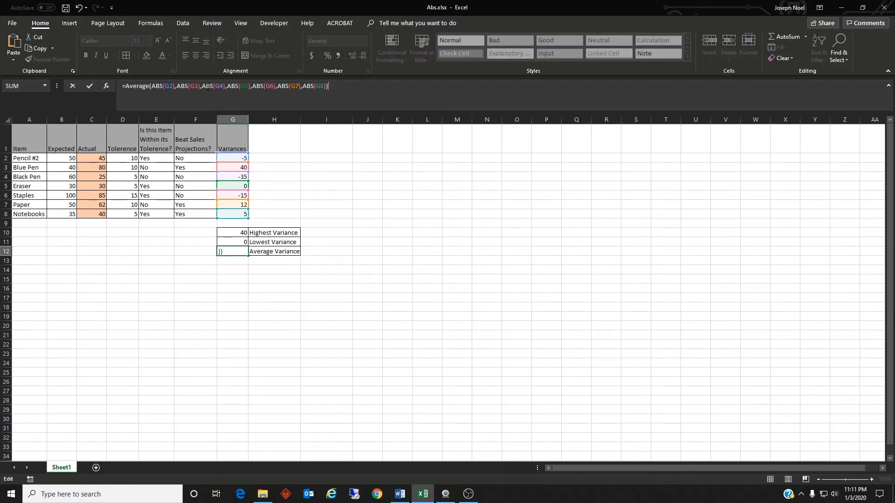
key(Return)
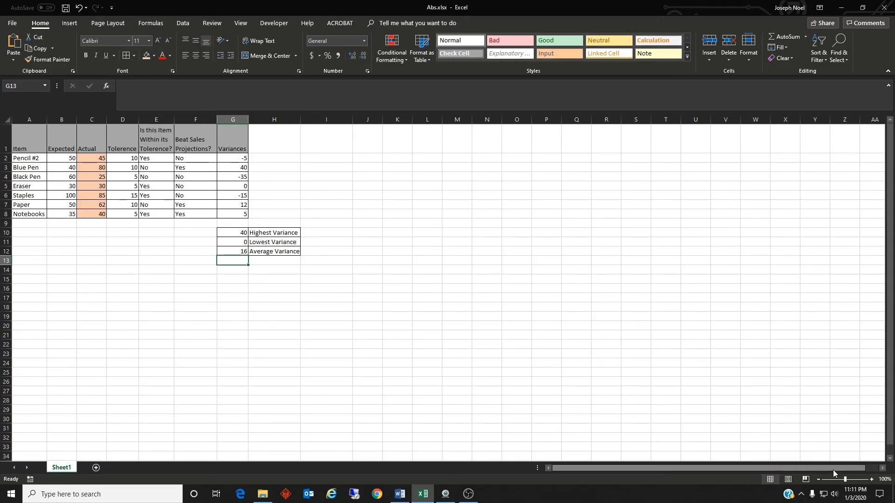
click(446, 495)
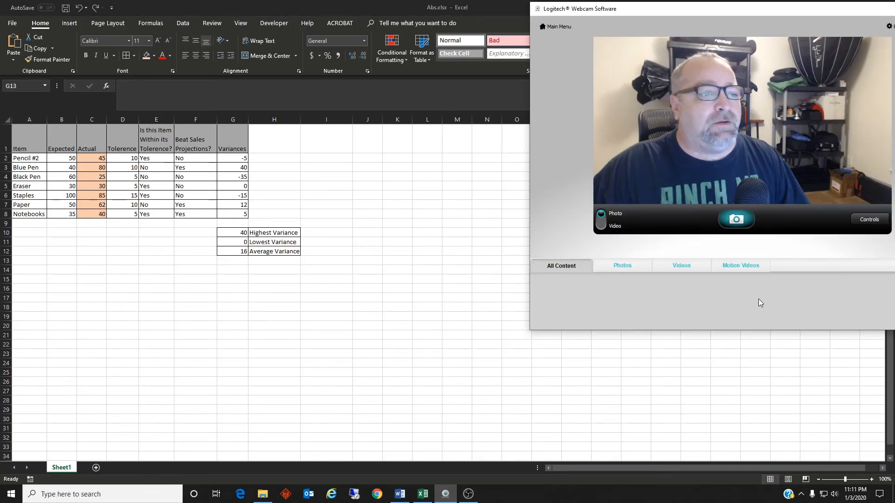